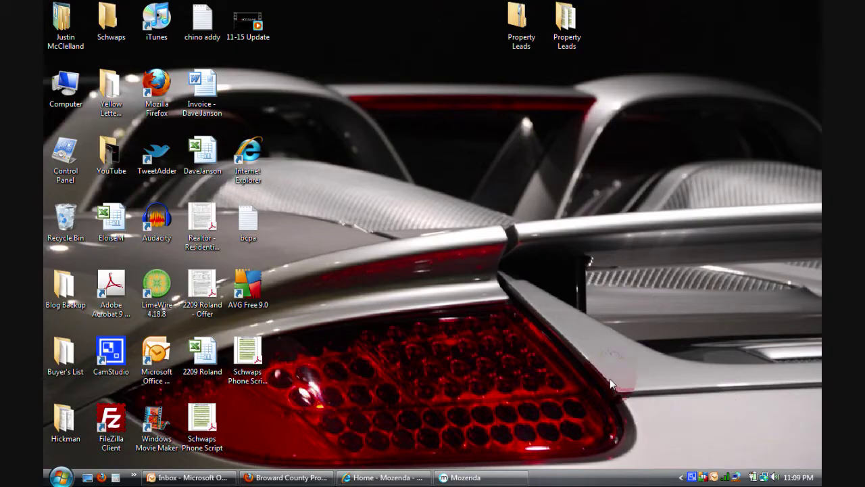
Restore the Broward County Property Appraiser Firefox window from the taskbar.
mouse_move(278, 482)
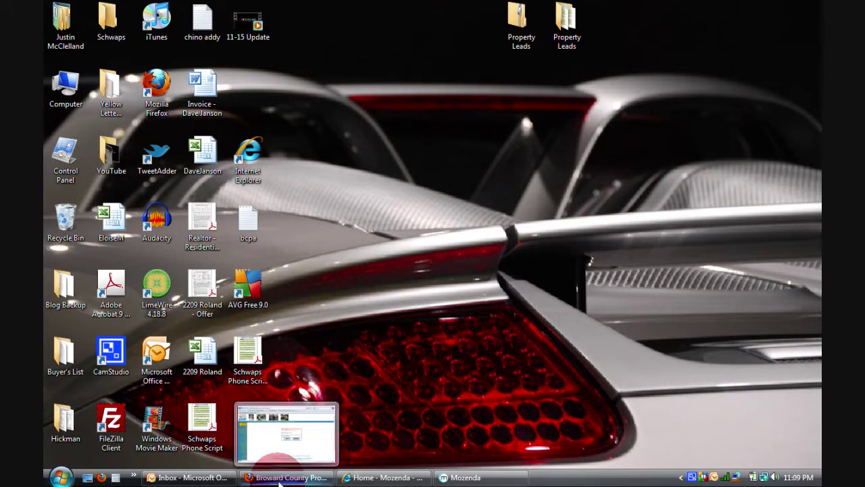
click(279, 480)
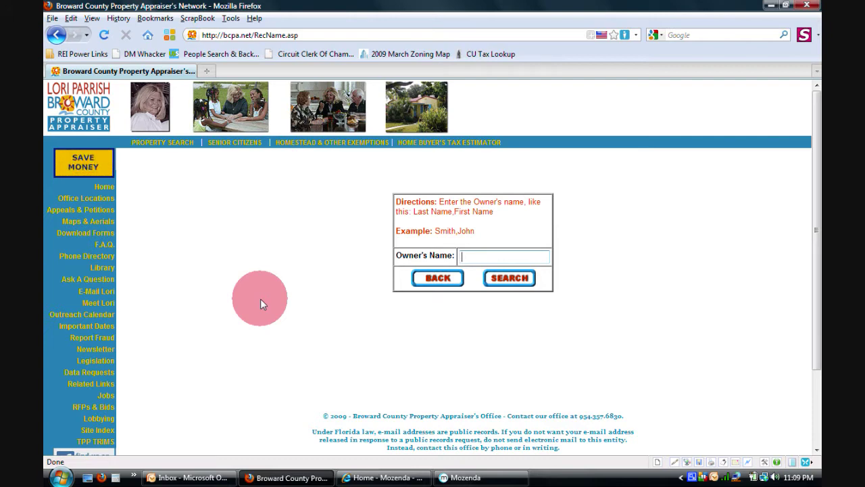
click(162, 144)
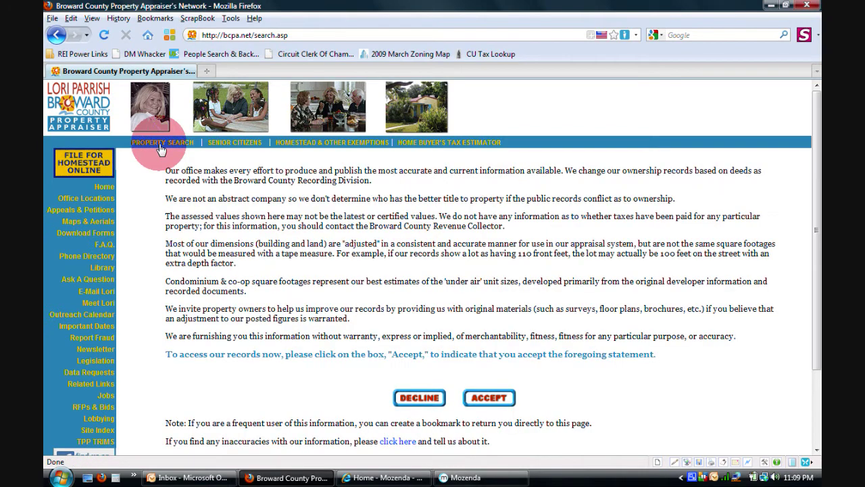
click(496, 398)
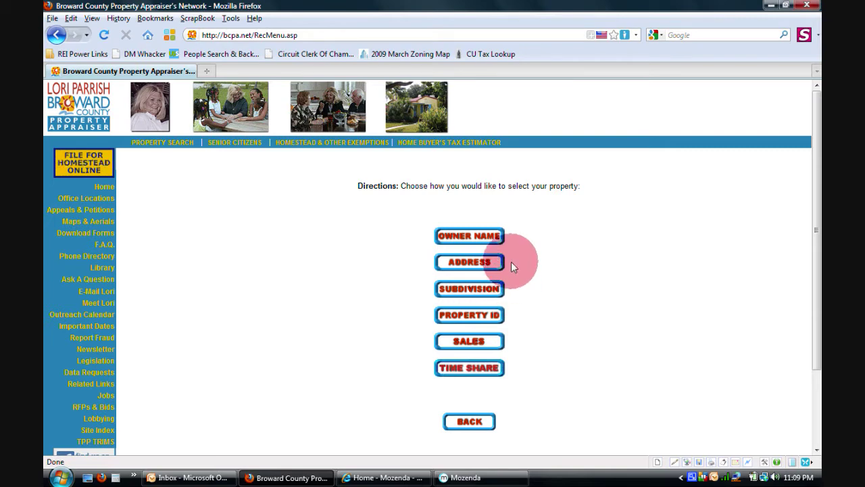
click(500, 240)
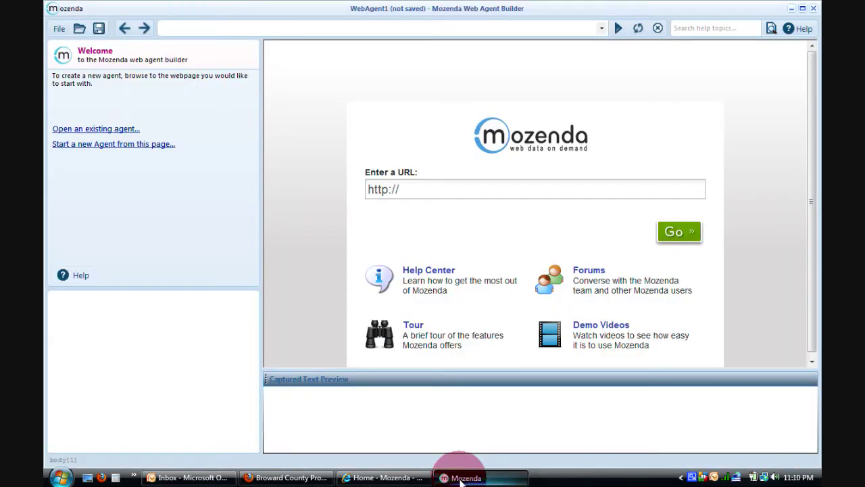
click(429, 195)
text(www.)
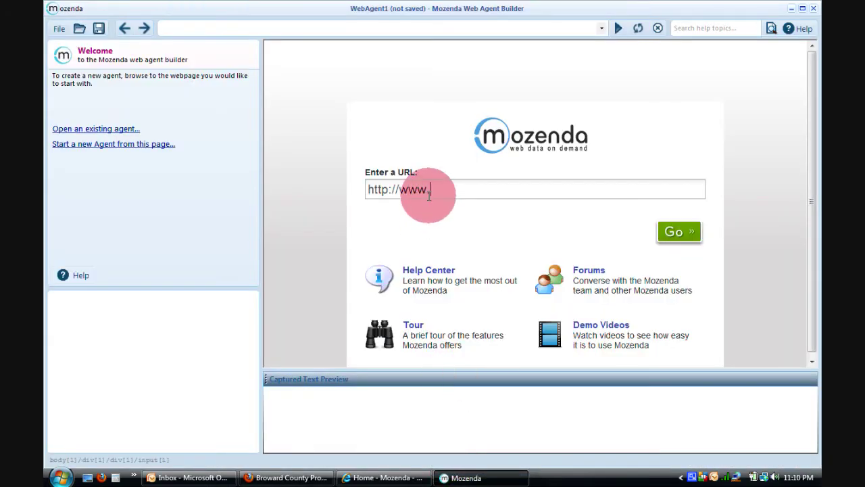
text(bcpa.net)
key(Return)
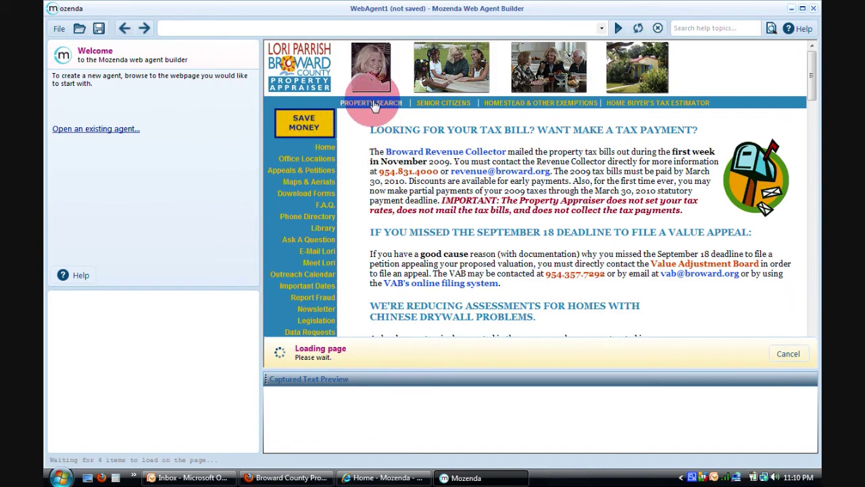
click(374, 105)
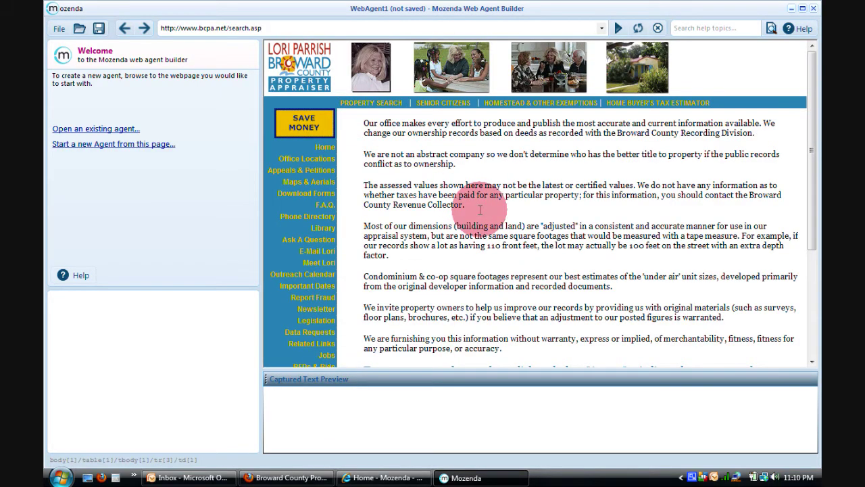
scroll(482, 263, down, 5)
click(603, 261)
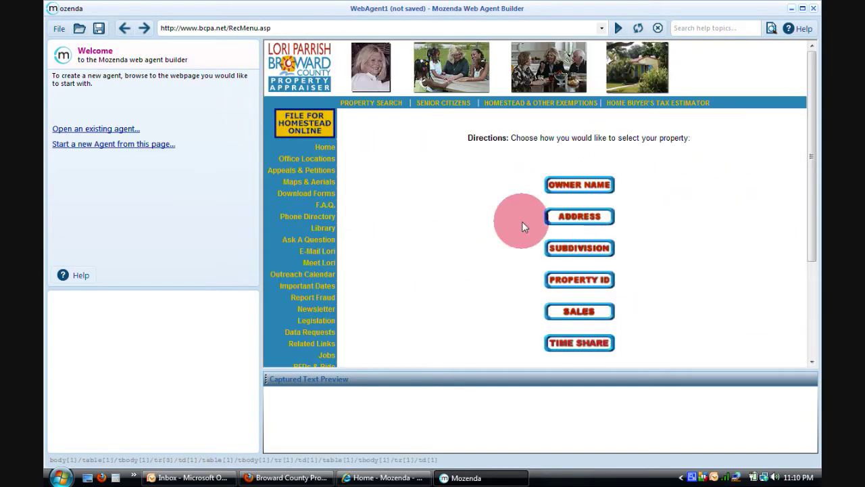
click(140, 146)
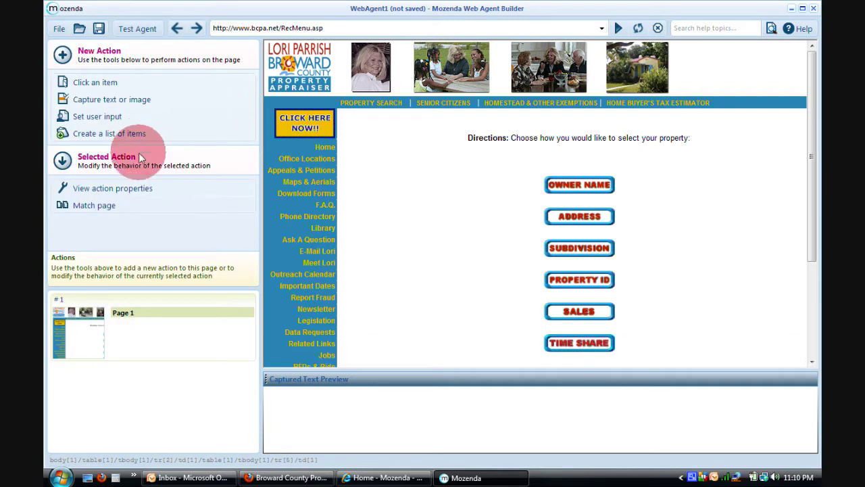
Record a Click Item action on the OWNER NAME button, opening the owner-name search form as Page 2.
click(180, 327)
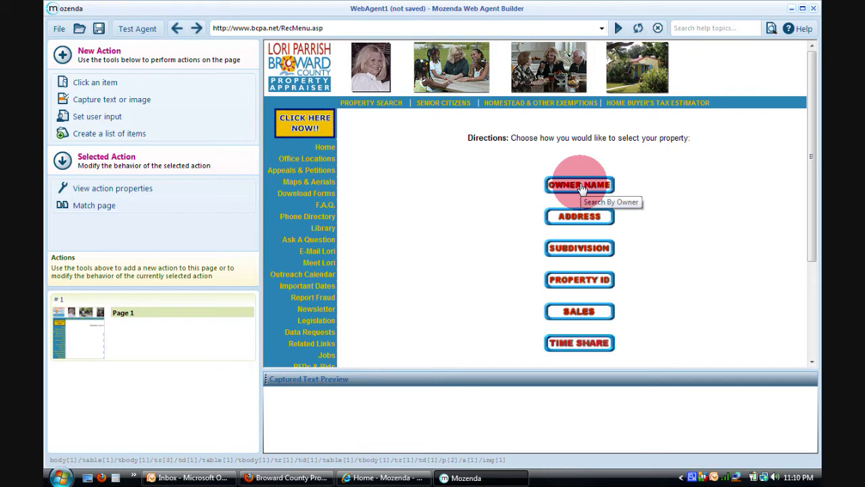
click(581, 187)
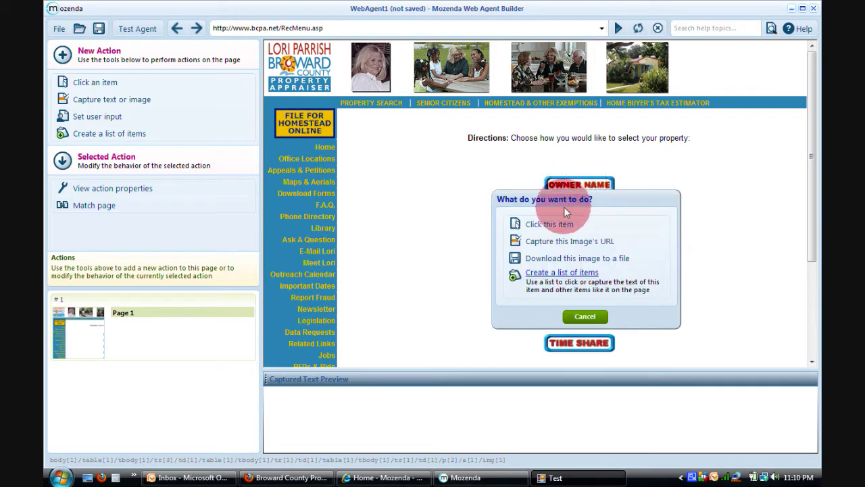
click(559, 225)
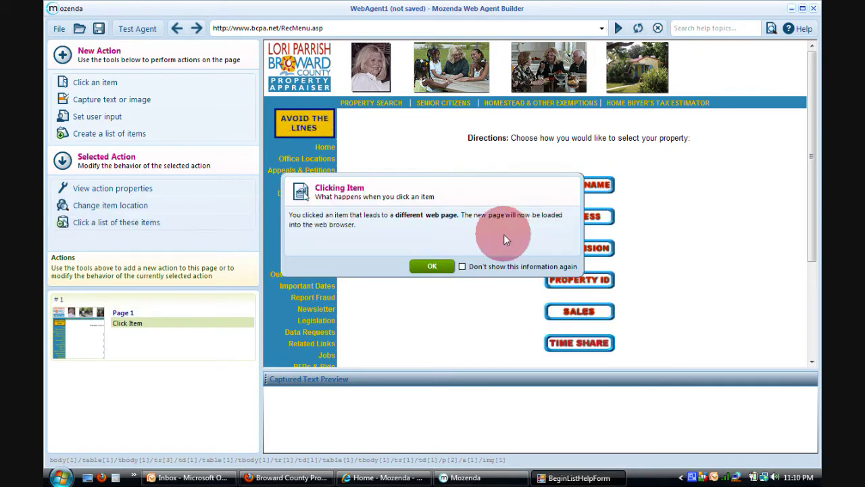
click(432, 267)
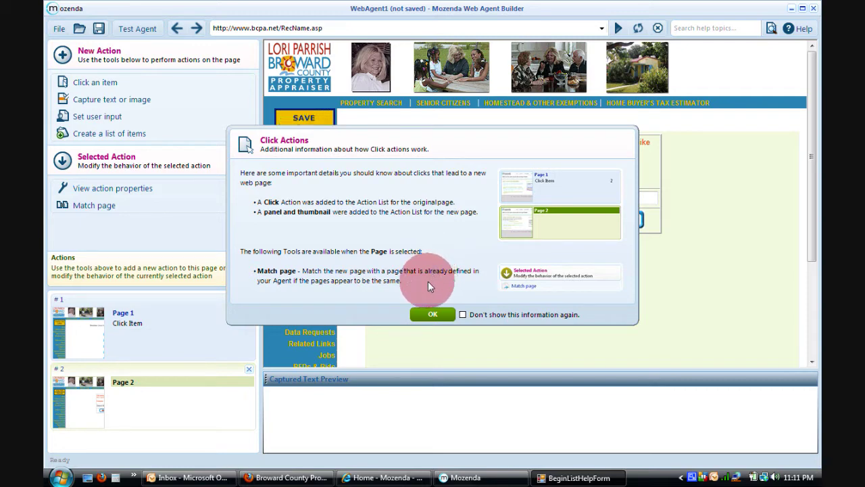
click(428, 315)
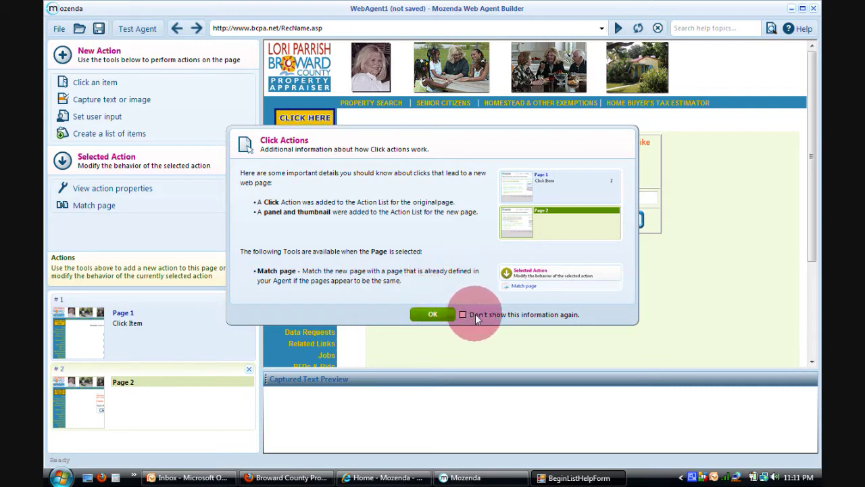
click(441, 314)
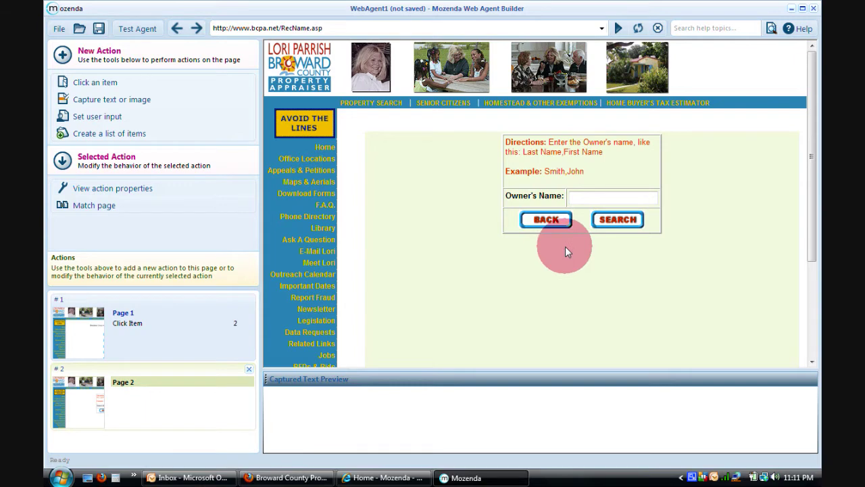
click(581, 197)
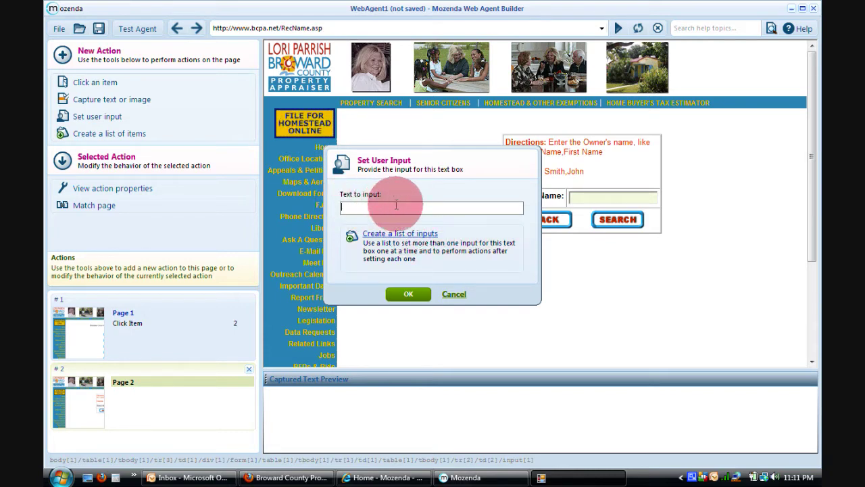
Fill the Owner's Name box from a manually entered input list: a, e, i, o, u.
click(390, 240)
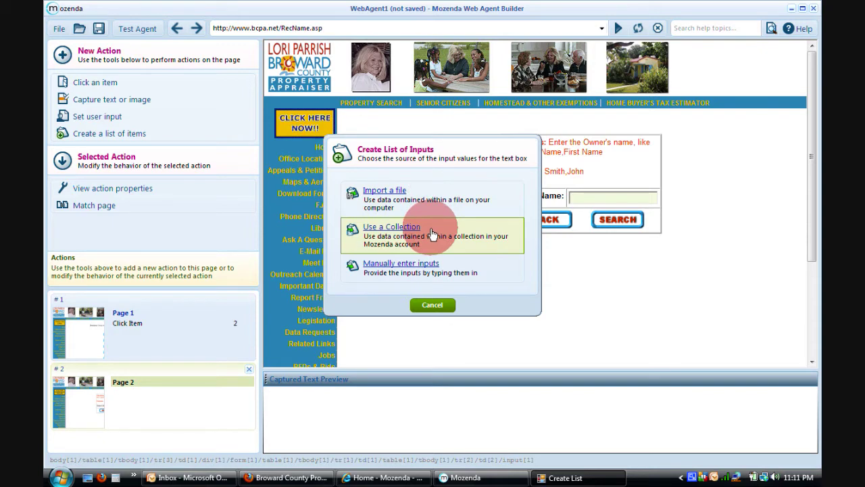
click(416, 266)
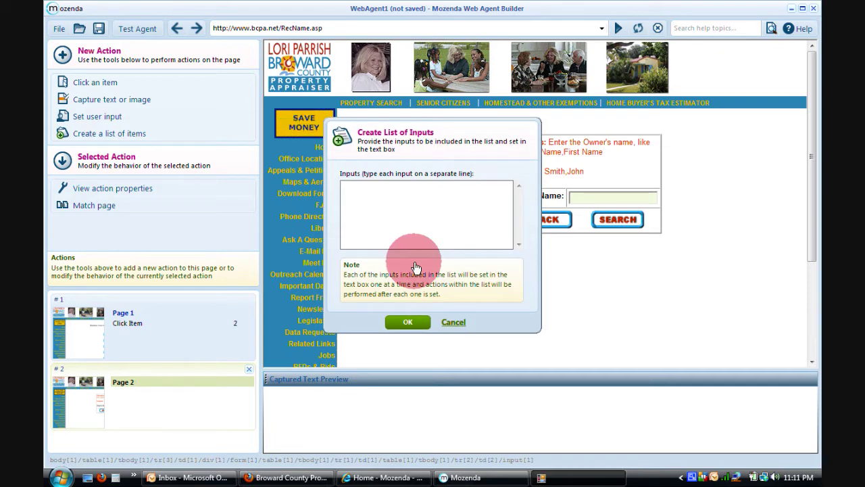
text(a )
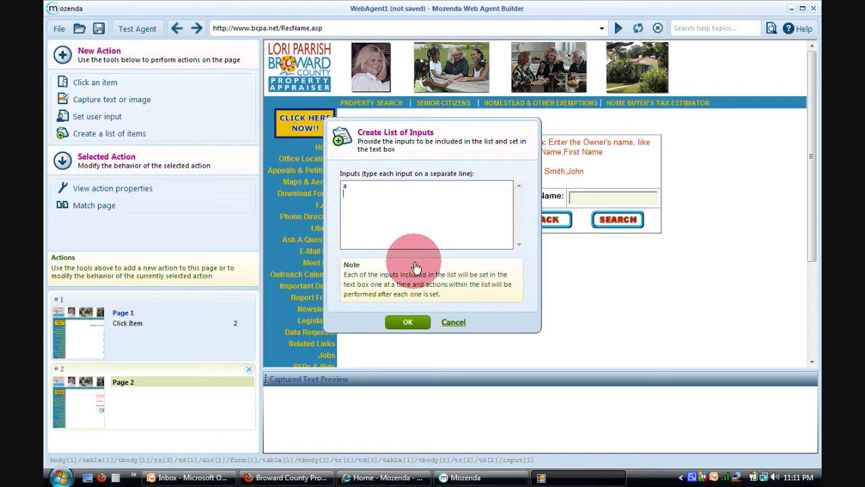
text(e)
key(Return)
text(i)
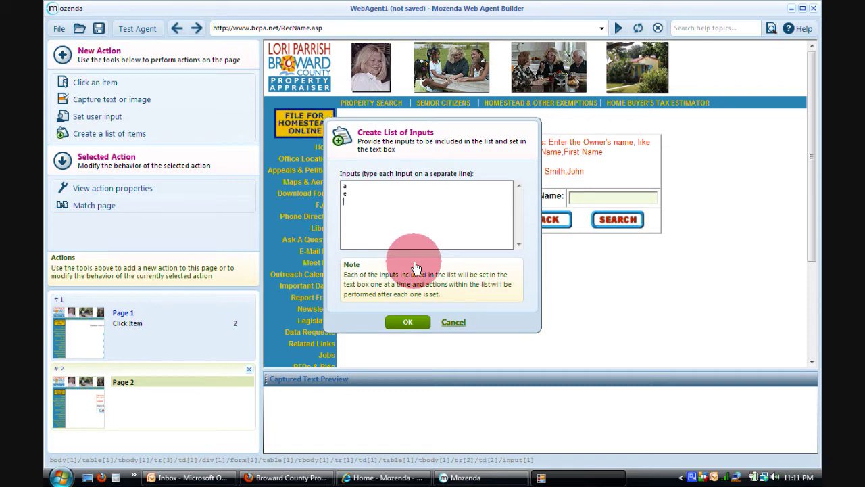
key(Return)
text(o)
key(Return)
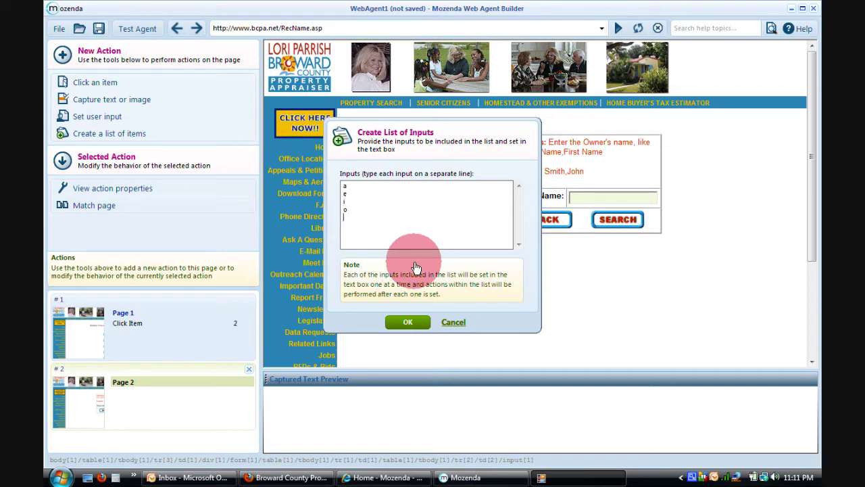
text(u)
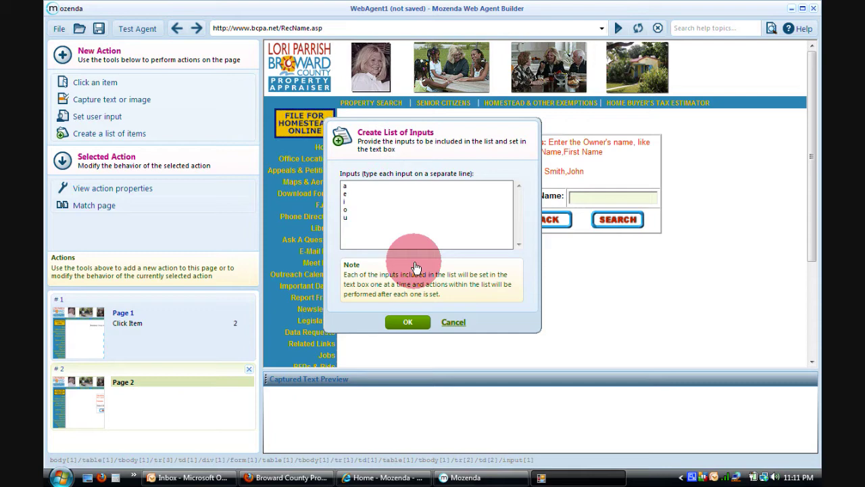
click(409, 322)
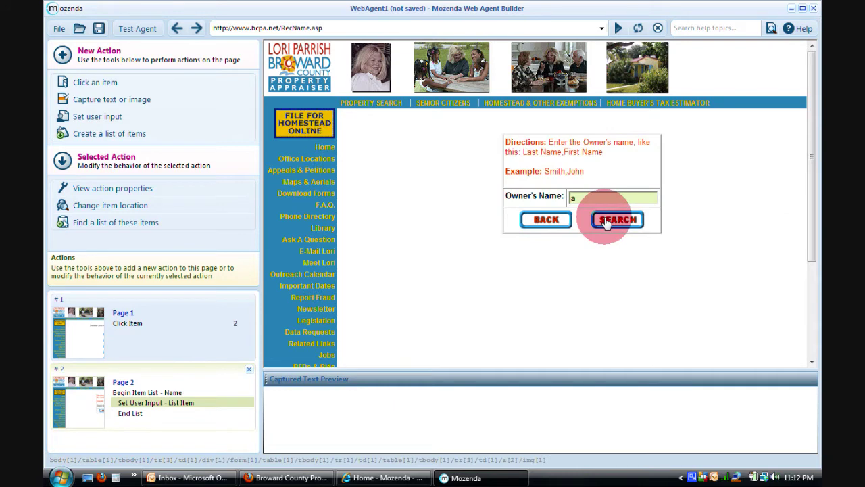
Record a click on the SEARCH button so Page 3 loads the 40489 owner-name results.
click(606, 224)
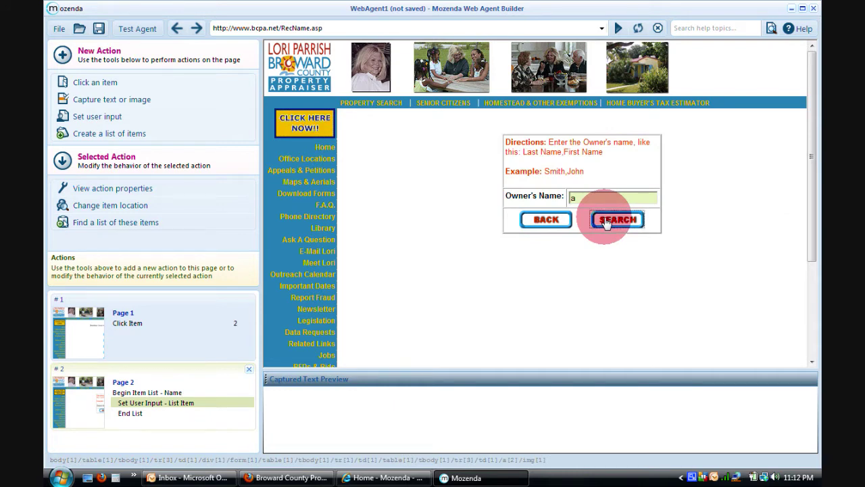
click(575, 258)
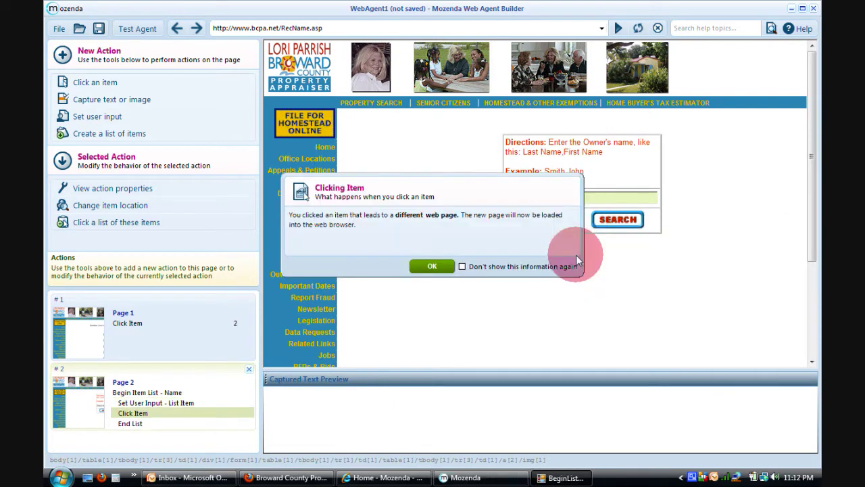
click(433, 267)
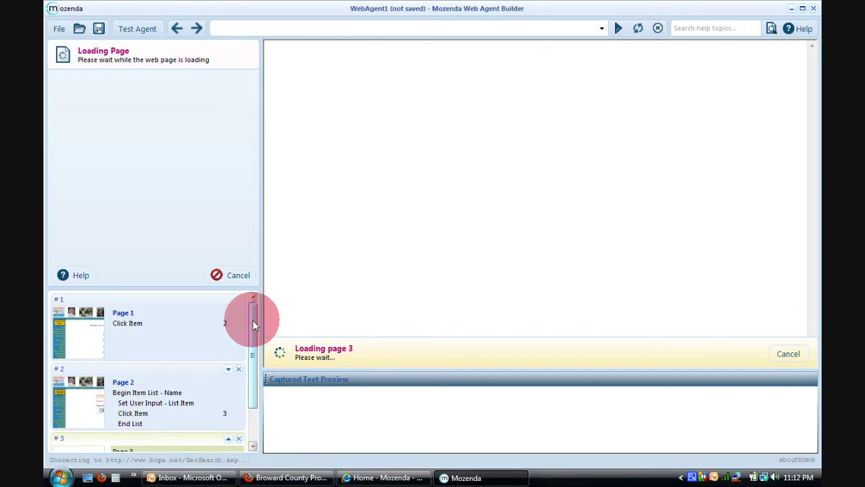
drag(253, 320, 255, 383)
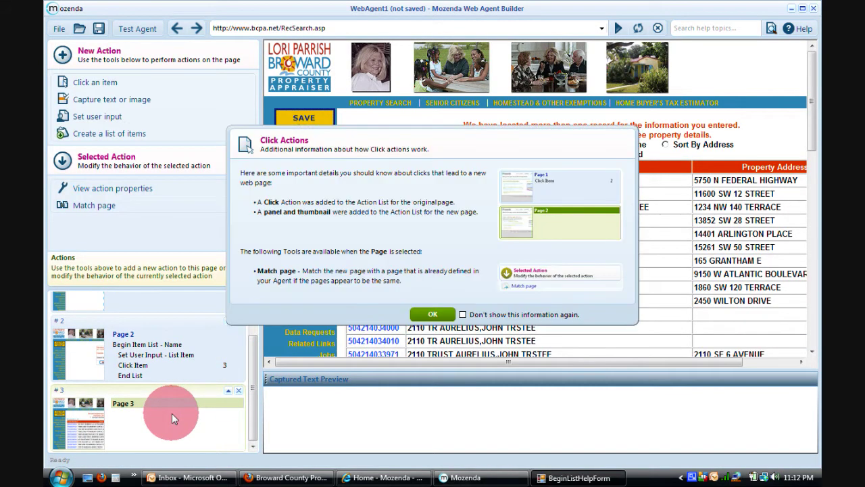
click(432, 314)
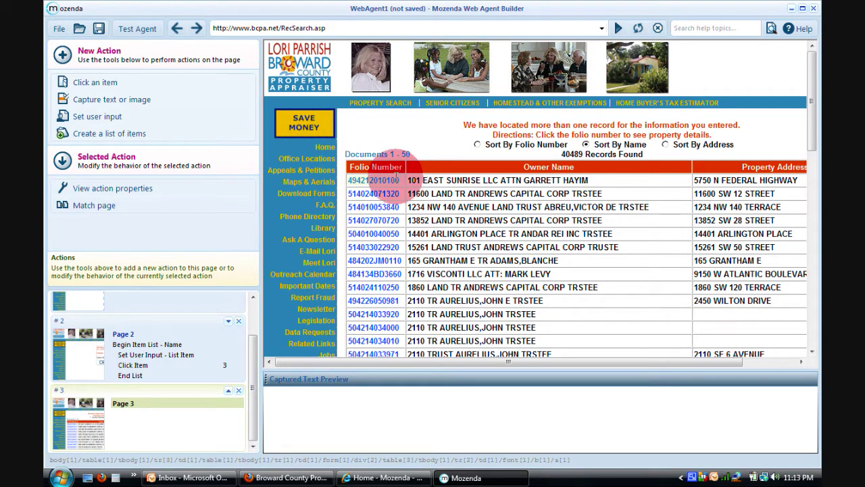
Build a Folio Number item list from the first two folio numbers in the results table.
click(396, 175)
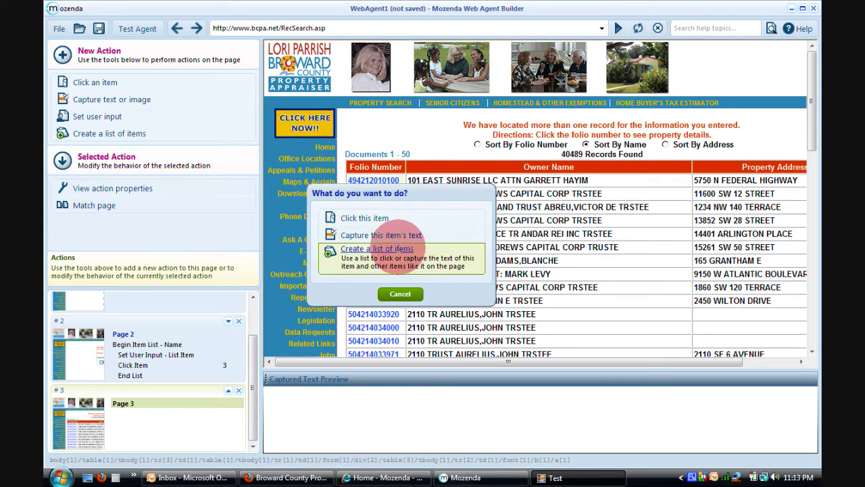
click(401, 248)
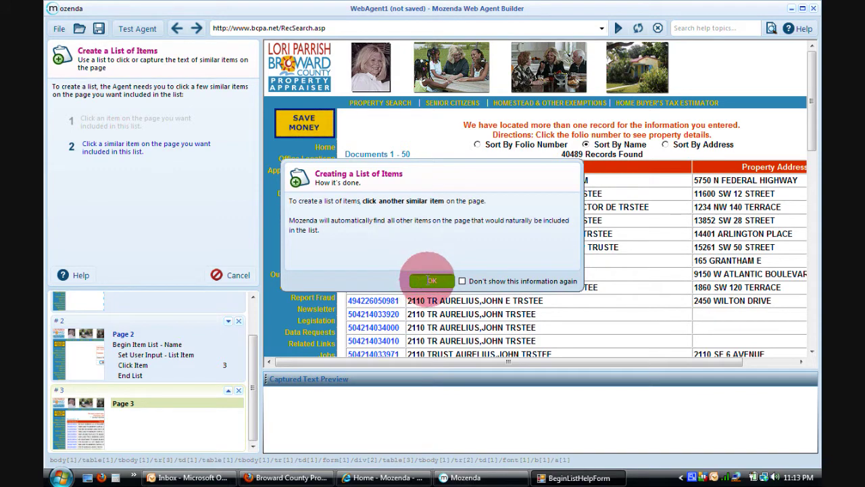
click(431, 279)
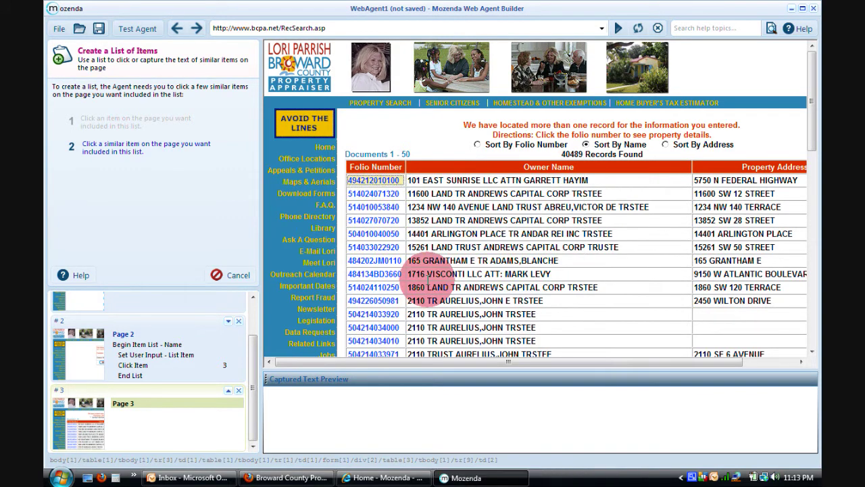
click(384, 192)
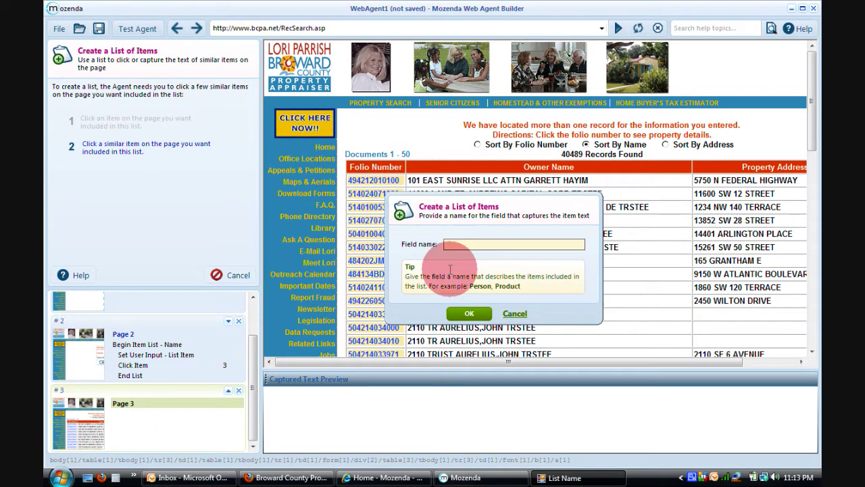
text(Fo)
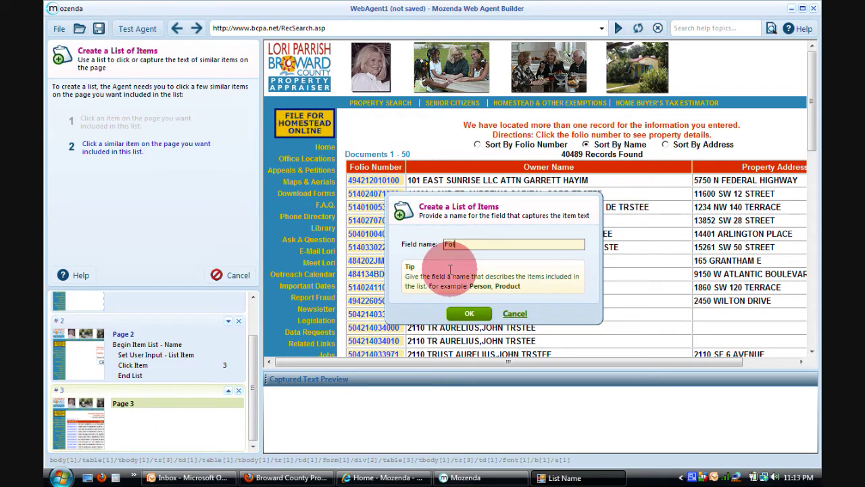
text(lio Number)
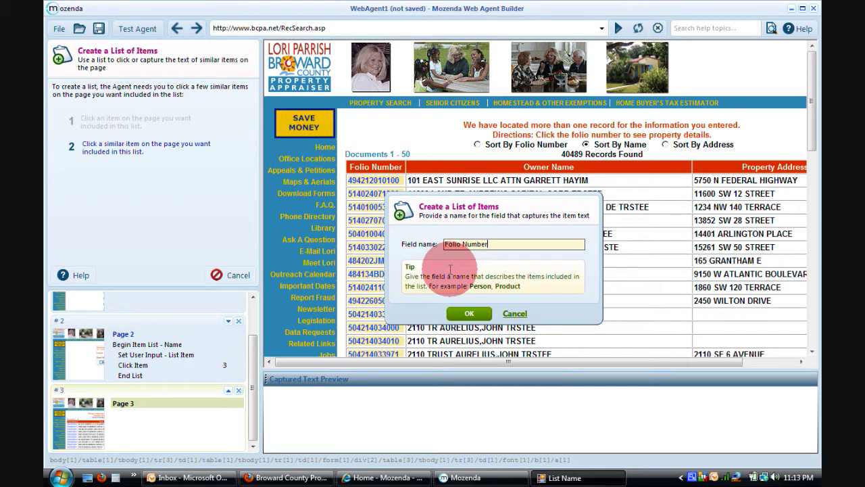
click(473, 313)
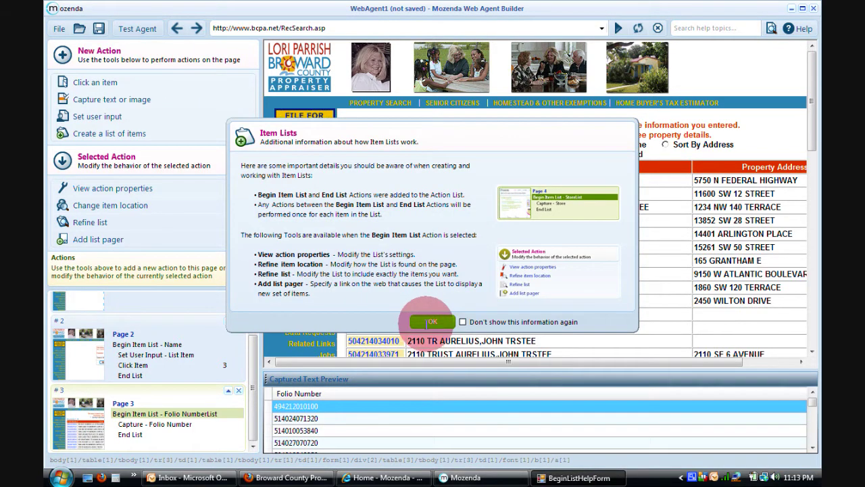
click(432, 321)
drag(249, 367, 197, 424)
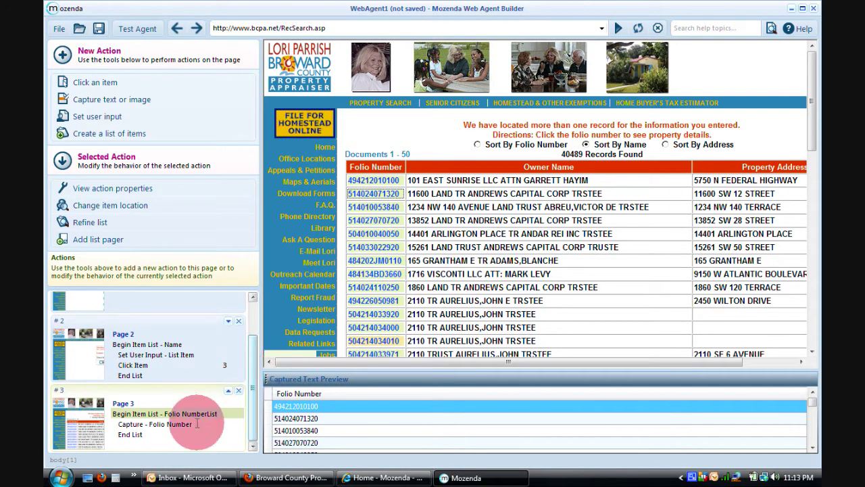
click(177, 423)
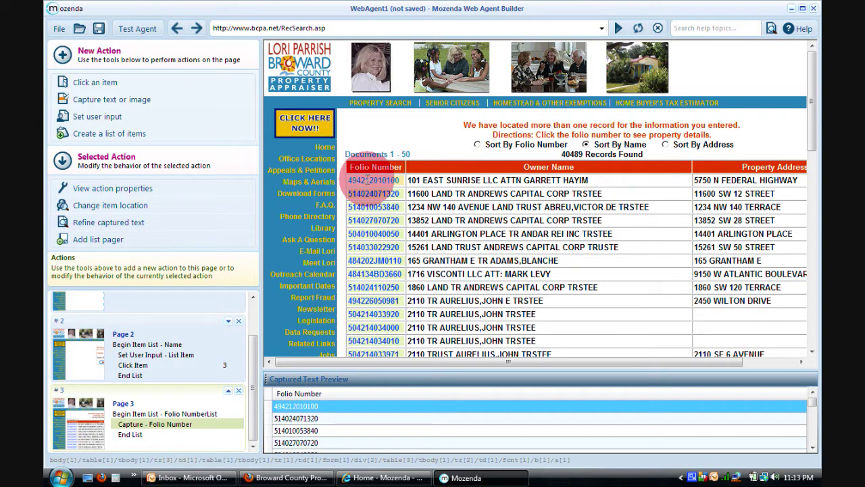
Make the agent click each folio link, opening the property detail record as Page 4.
click(367, 179)
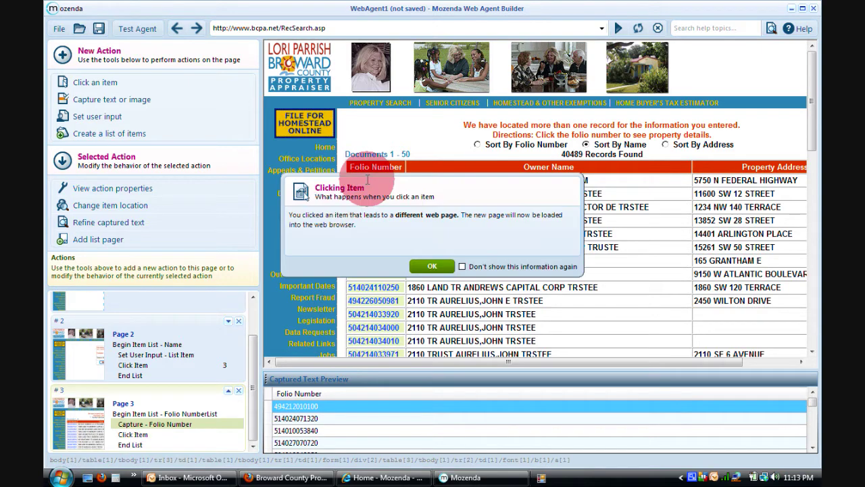
click(425, 265)
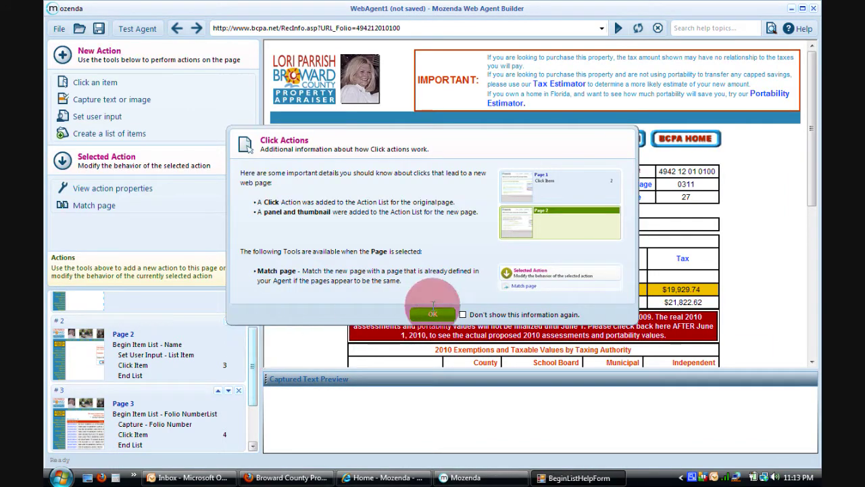
click(433, 311)
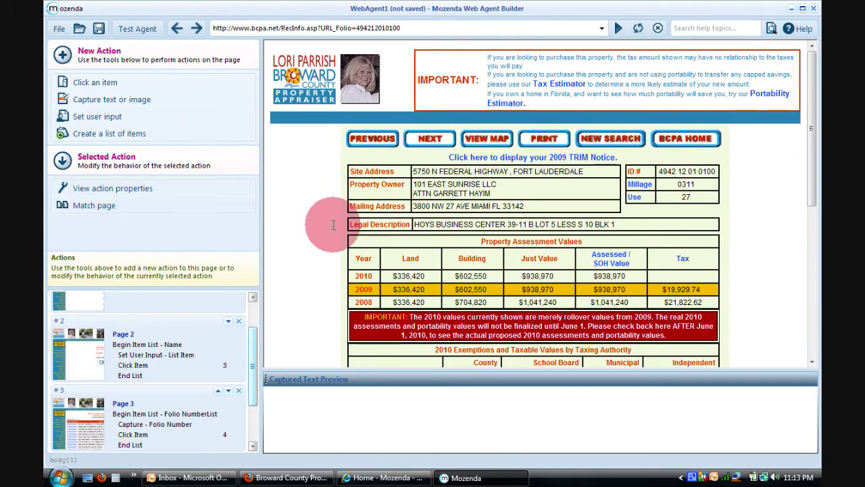
drag(247, 334, 214, 365)
click(147, 344)
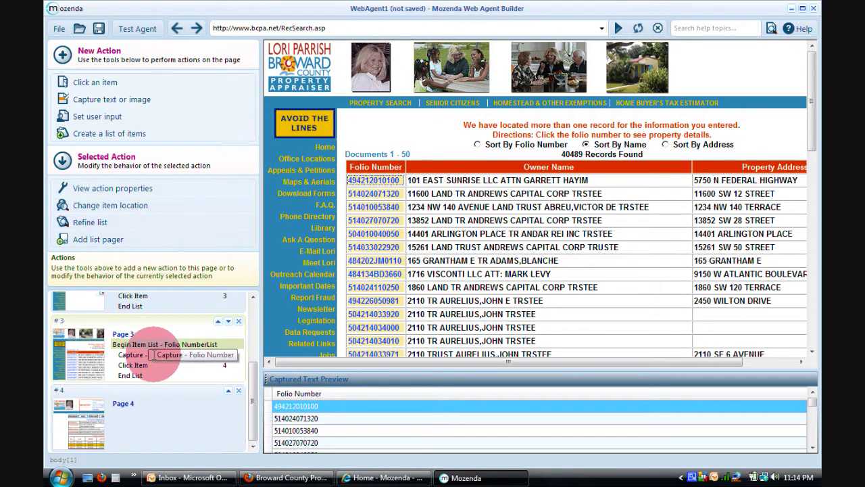
click(144, 354)
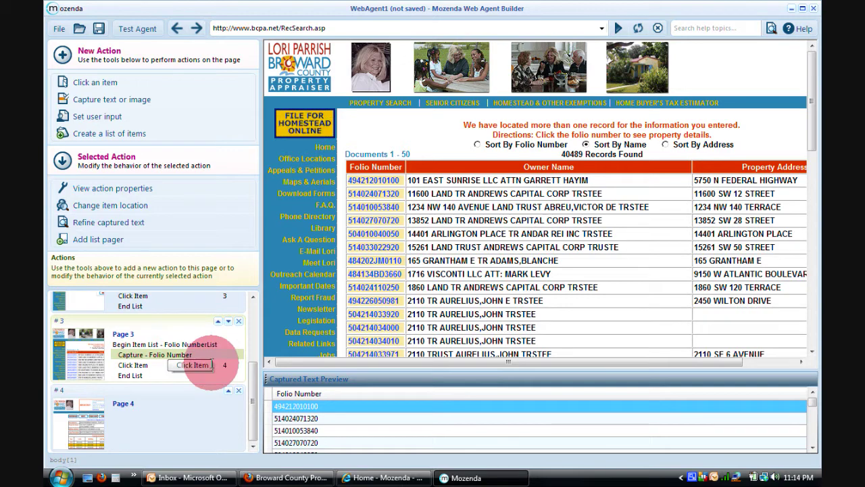
click(134, 402)
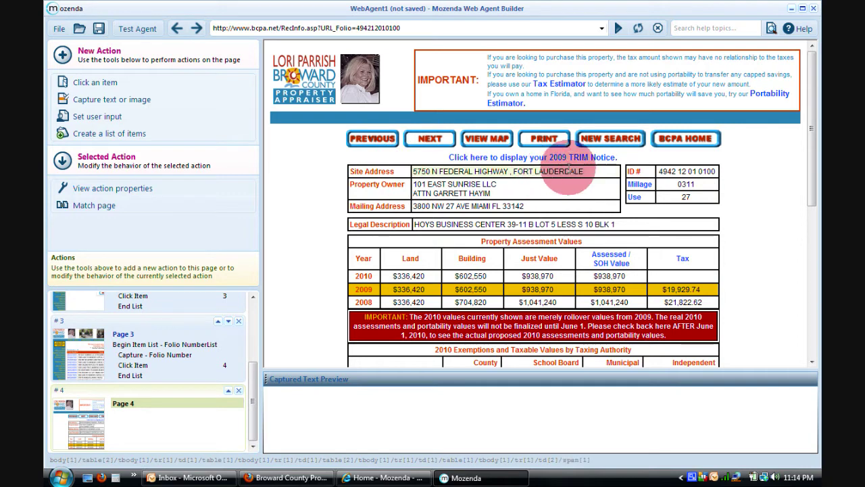
drag(585, 171, 417, 169)
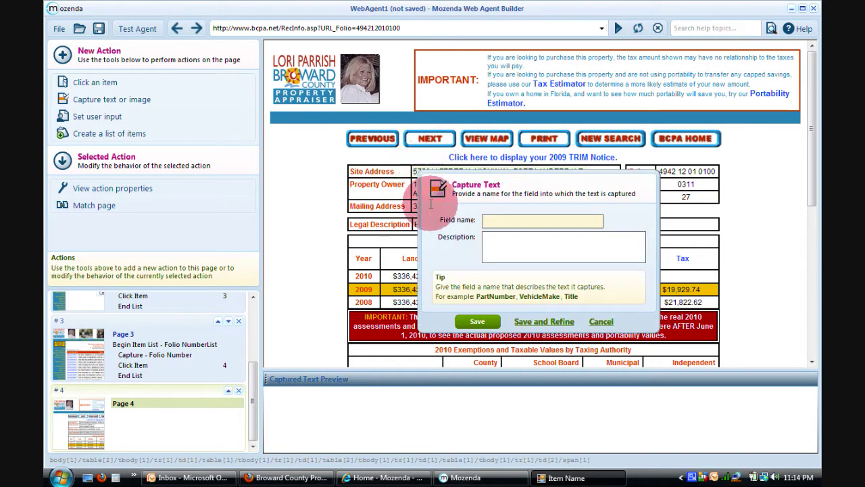
Capture the Site Address, Property Owner and Mailing address fields on Page 4.
text(Site Address)
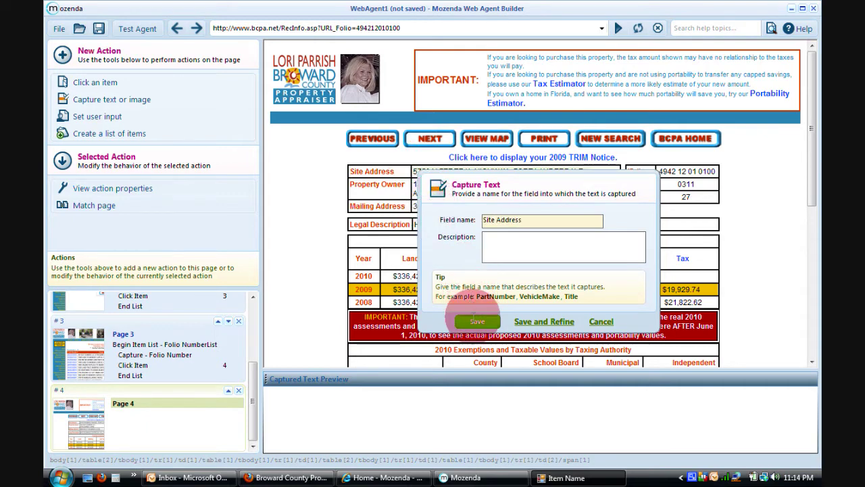
click(476, 320)
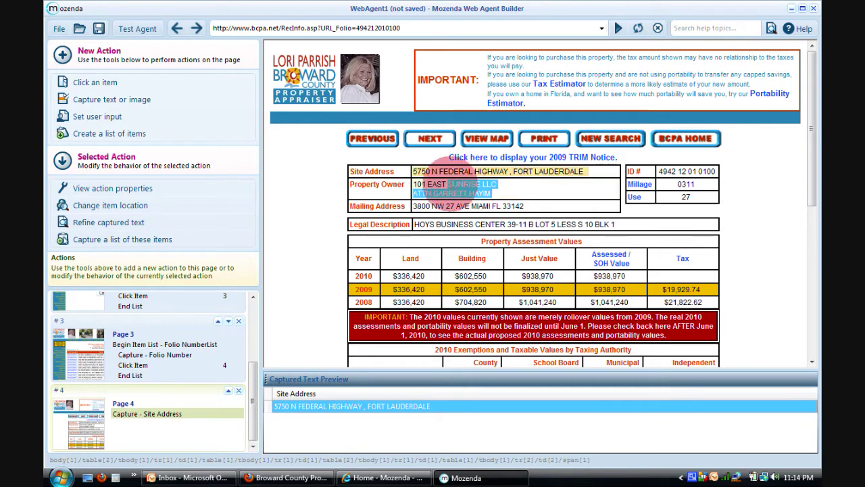
click(414, 183)
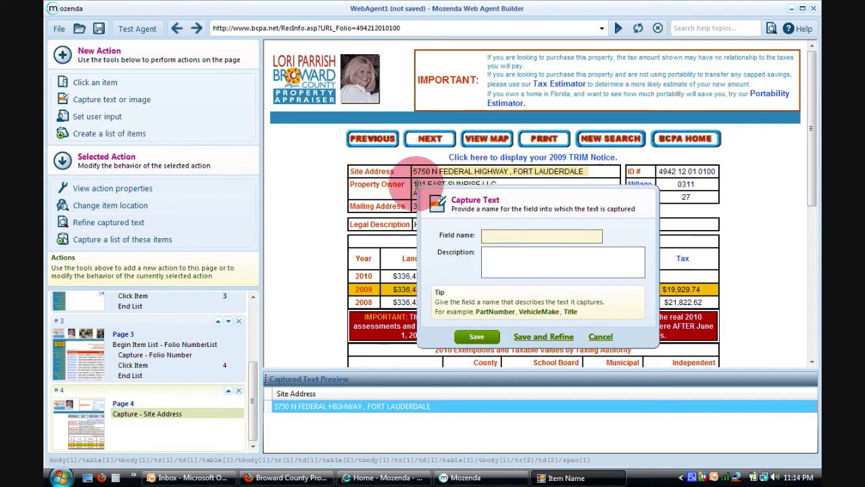
text(Property Owner)
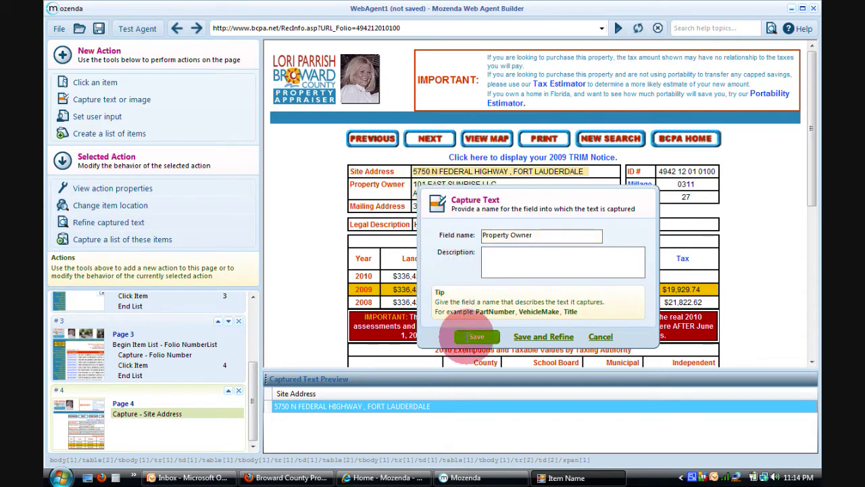
click(477, 336)
drag(534, 206, 410, 201)
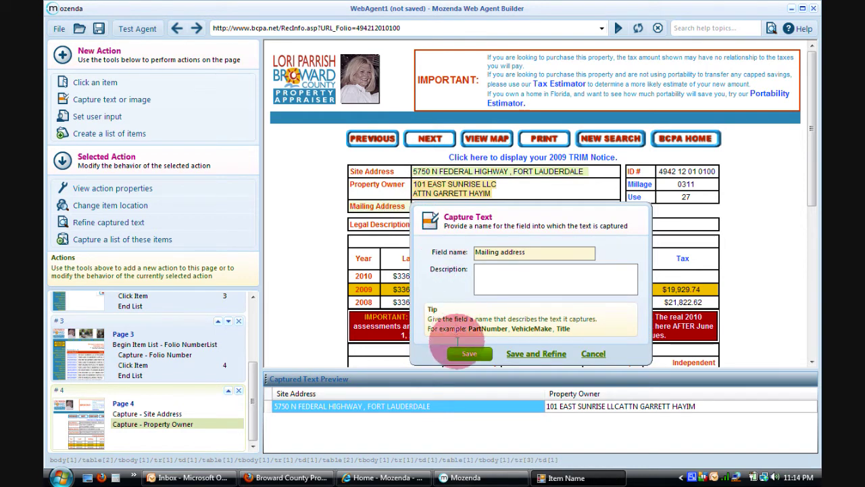
click(469, 353)
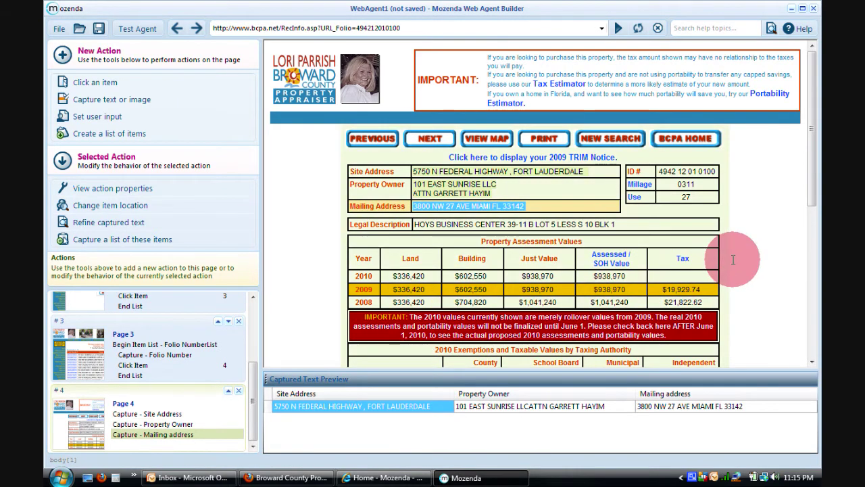
Capture the effective year built value 1972 as a Year Built field.
scroll(733, 259, down, 3)
scroll(733, 259, down, 1)
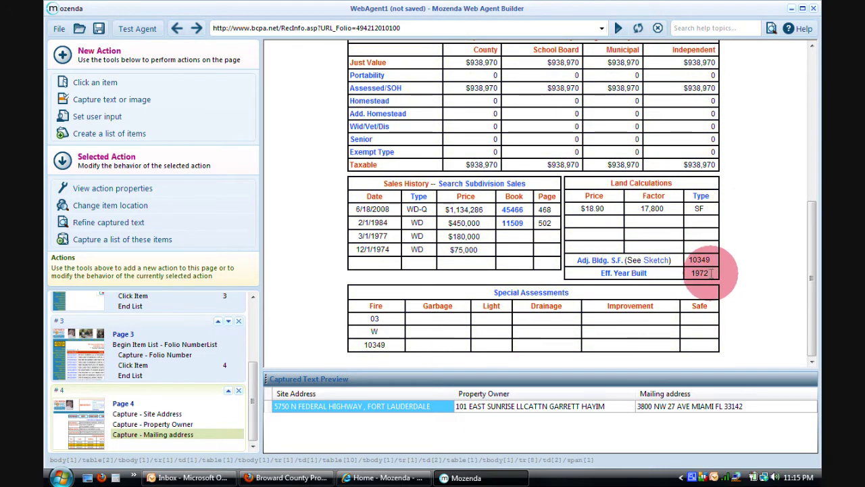
click(712, 272)
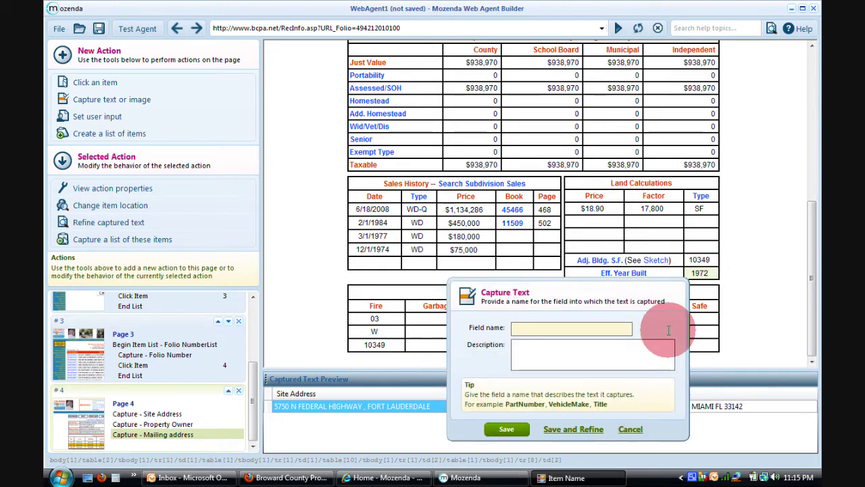
text(Year Built)
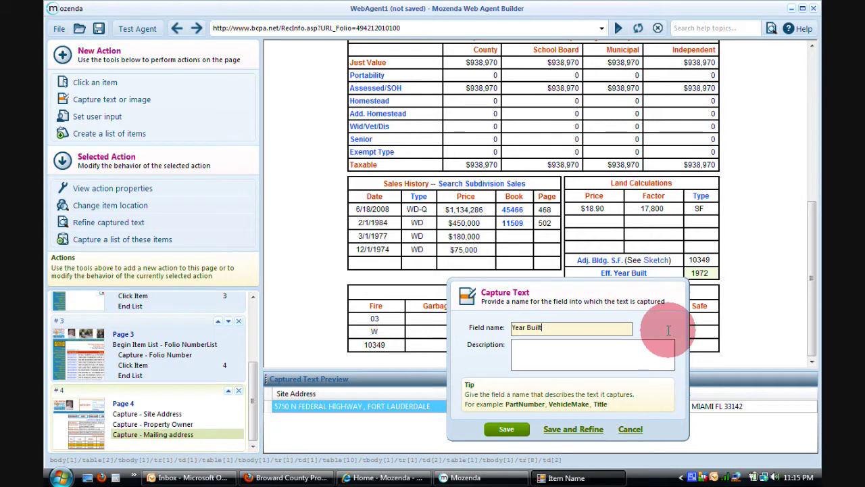
click(517, 427)
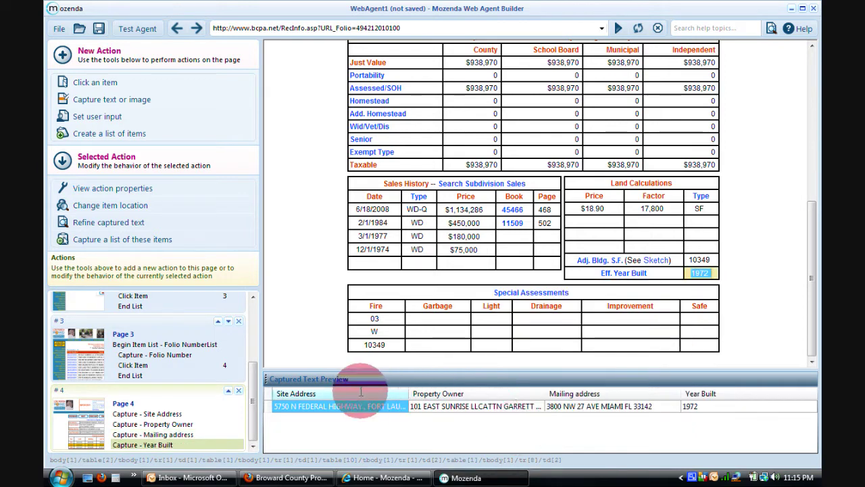
click(811, 323)
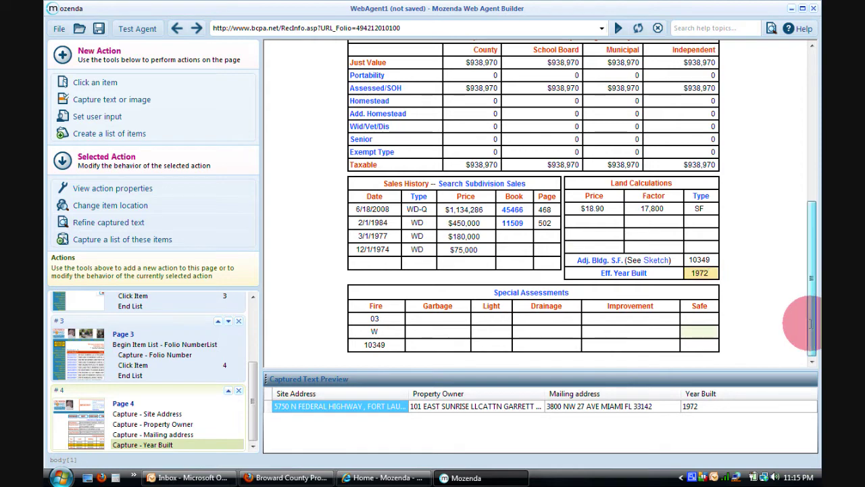
drag(811, 323, 812, 164)
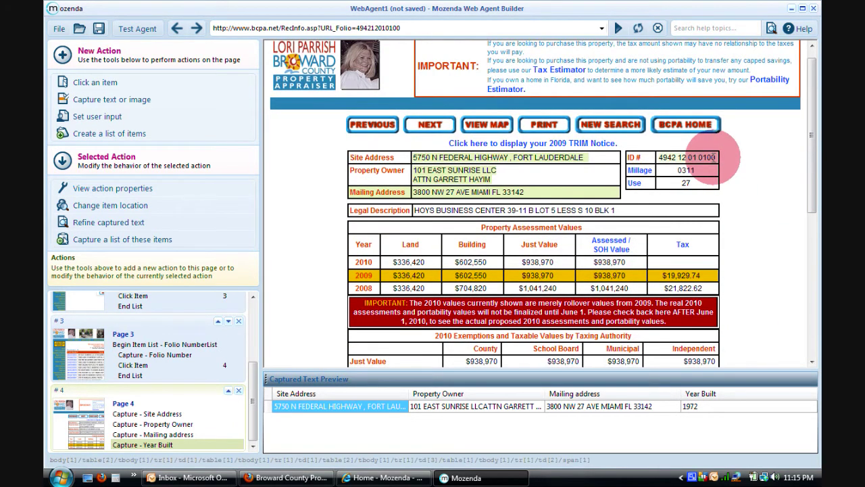
Capture the ID# value on the property details page as a Folio Number field.
drag(715, 157, 665, 155)
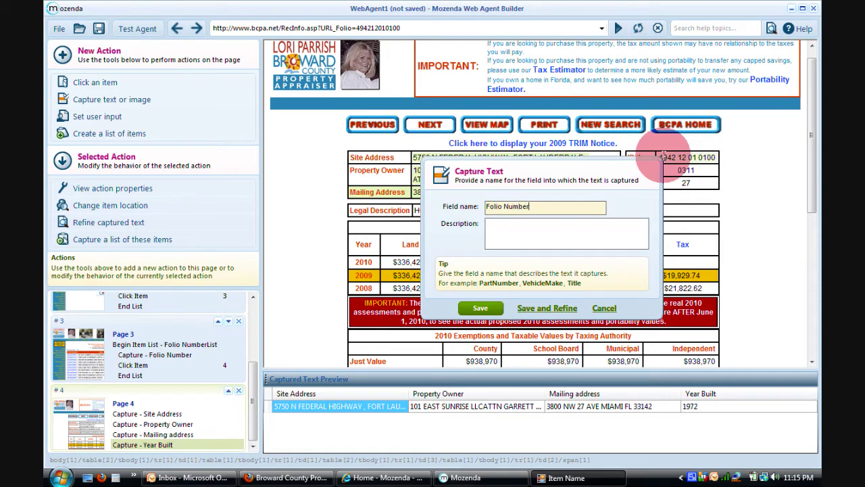
click(475, 308)
click(168, 353)
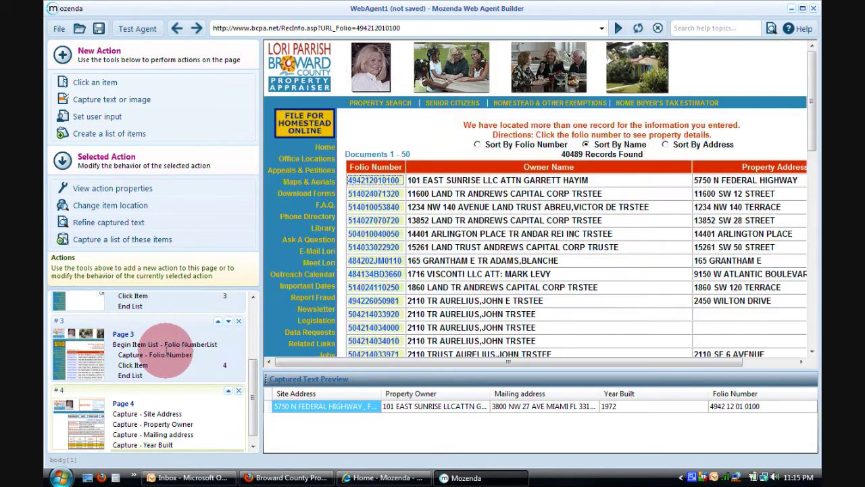
Delete the old Capture - Folio Number action from Page 3 and reselect the folio list.
right_click(161, 353)
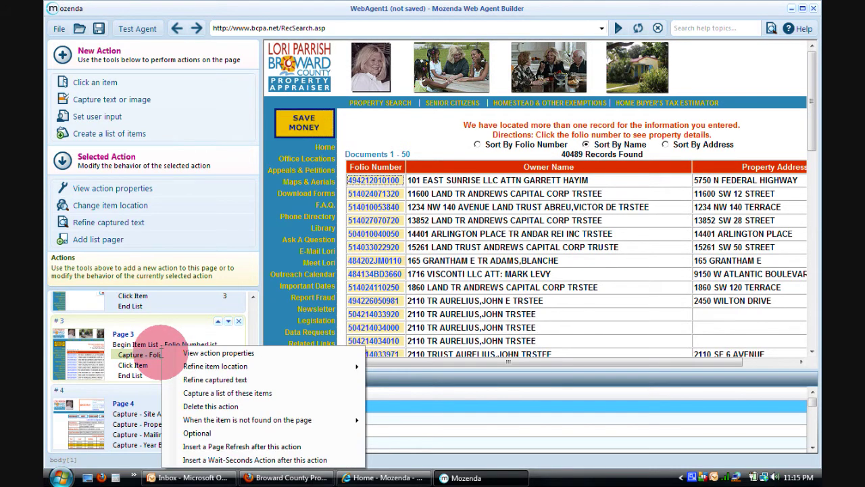
click(212, 407)
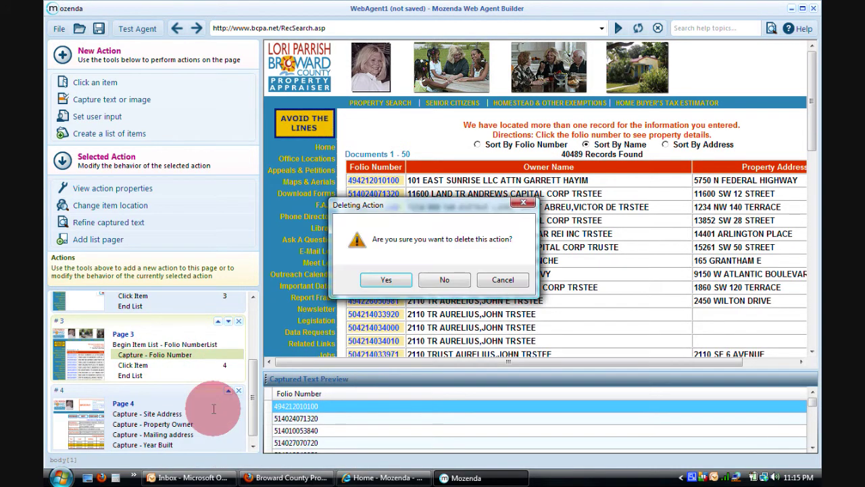
click(406, 272)
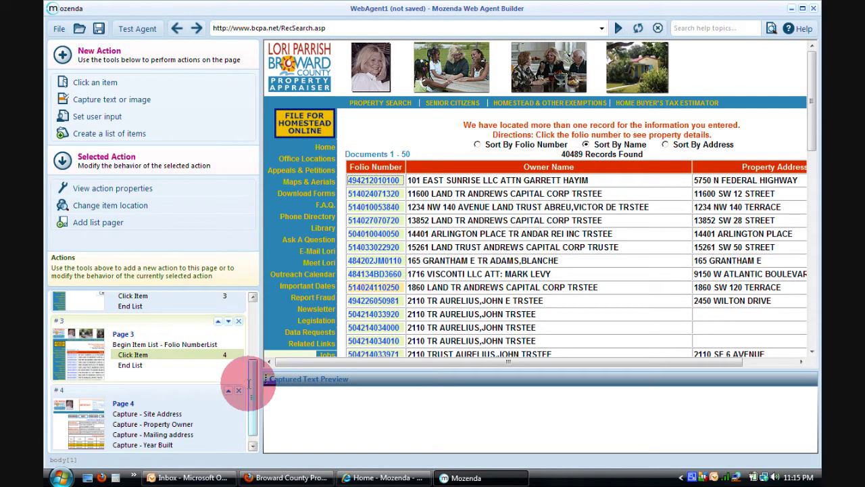
drag(250, 383, 250, 423)
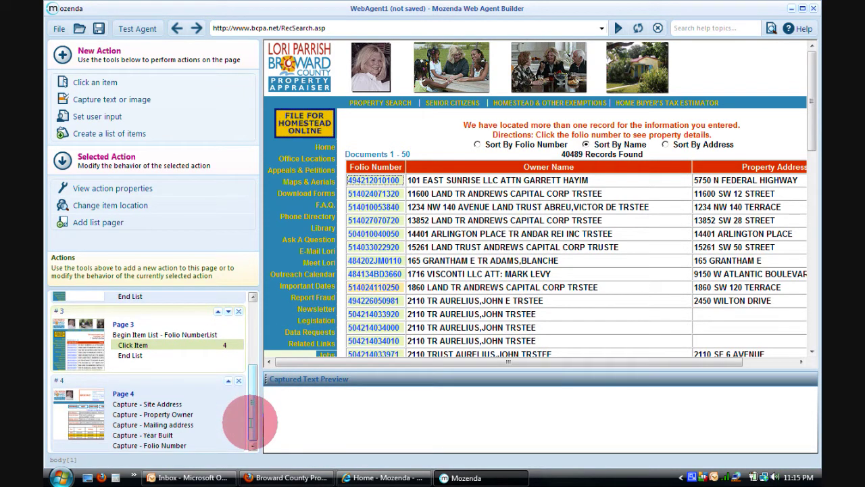
click(186, 414)
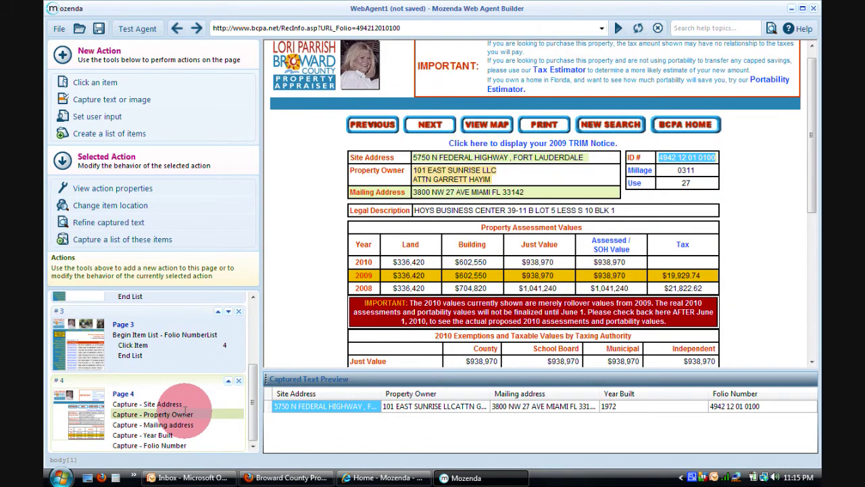
click(250, 396)
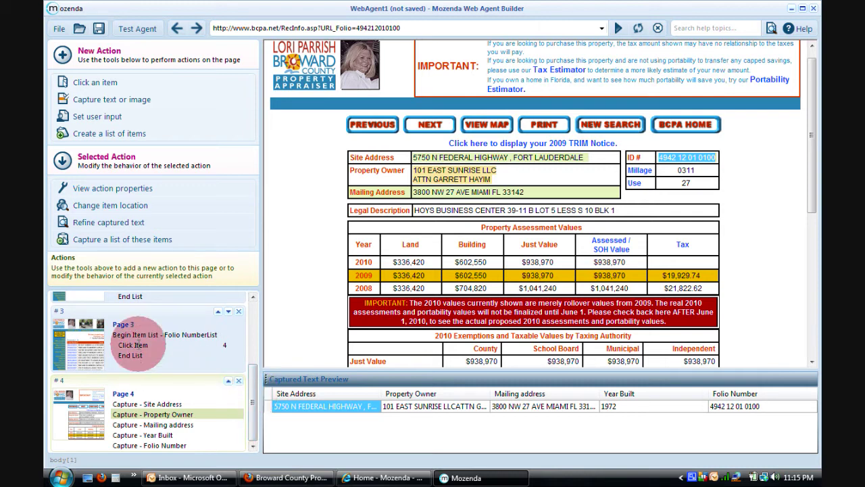
click(139, 333)
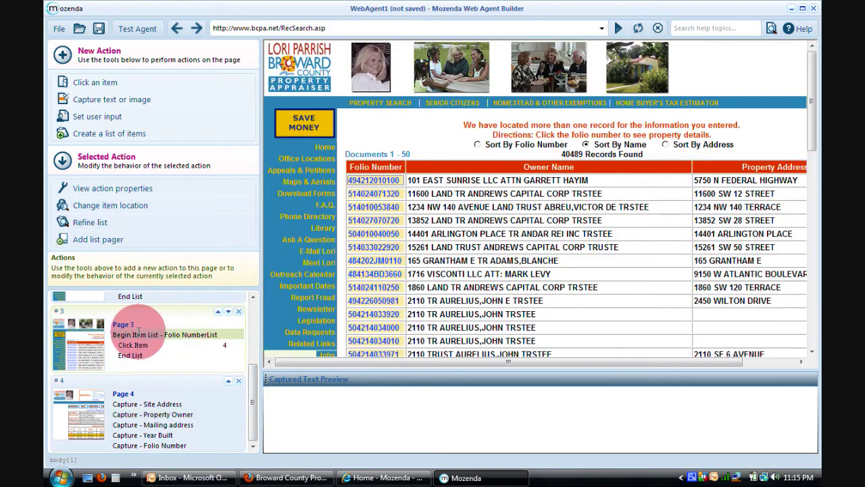
Add a list pager to the folio number list that follows the 'Next 50' link.
click(739, 118)
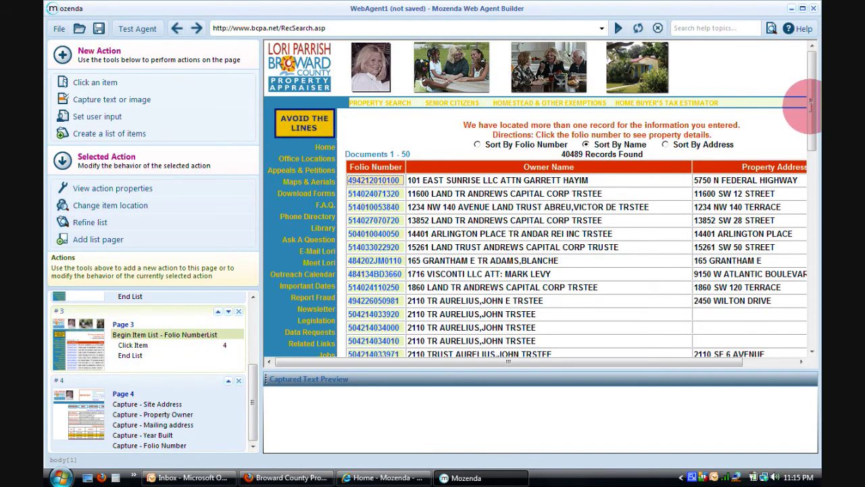
drag(810, 102, 811, 296)
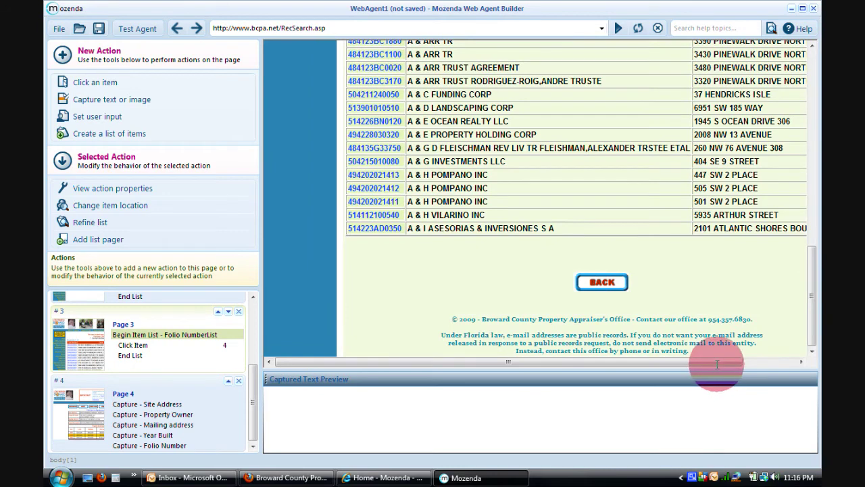
drag(716, 360, 850, 425)
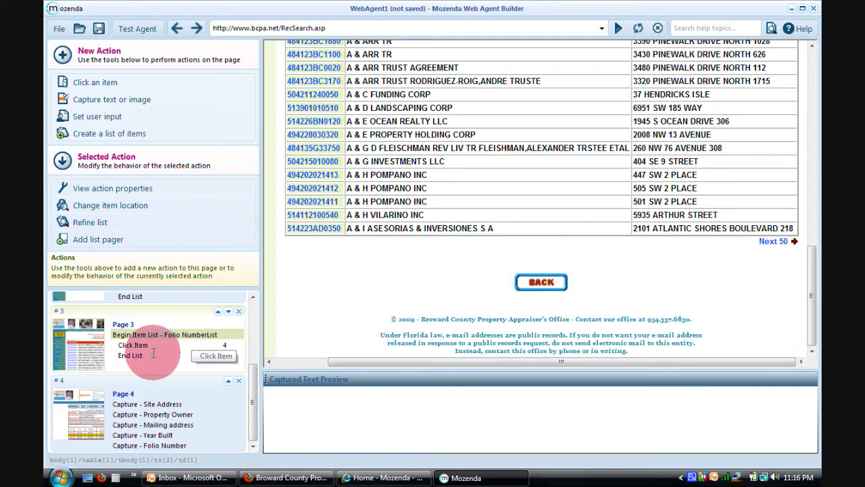
click(98, 238)
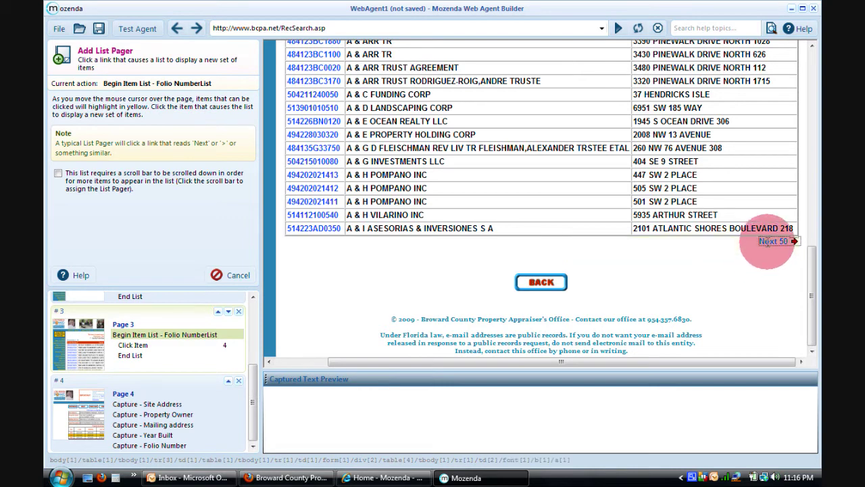
click(768, 242)
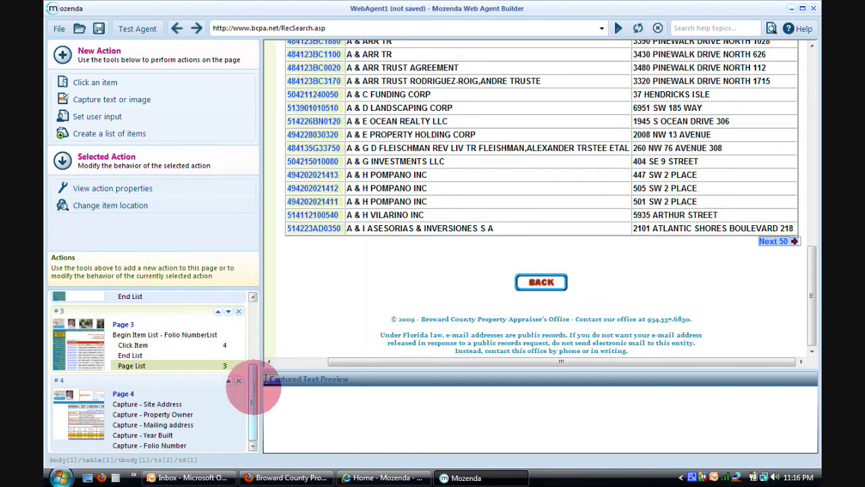
drag(252, 402, 246, 310)
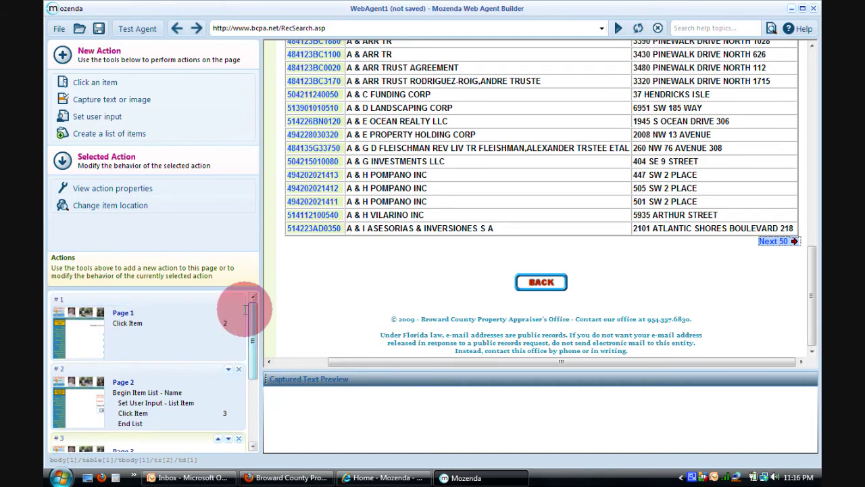
click(138, 28)
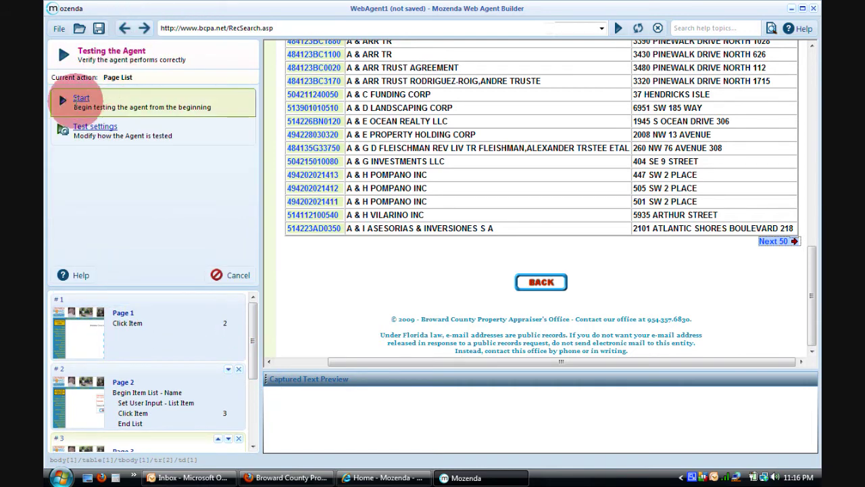
Start the agent test run, then float and enlarge the Testing Results panel to watch property records fill in.
click(64, 101)
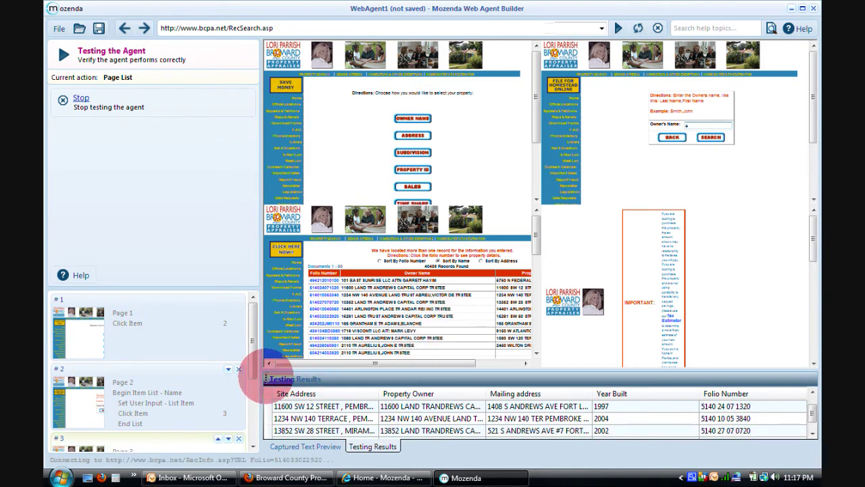
drag(266, 377, 74, 112)
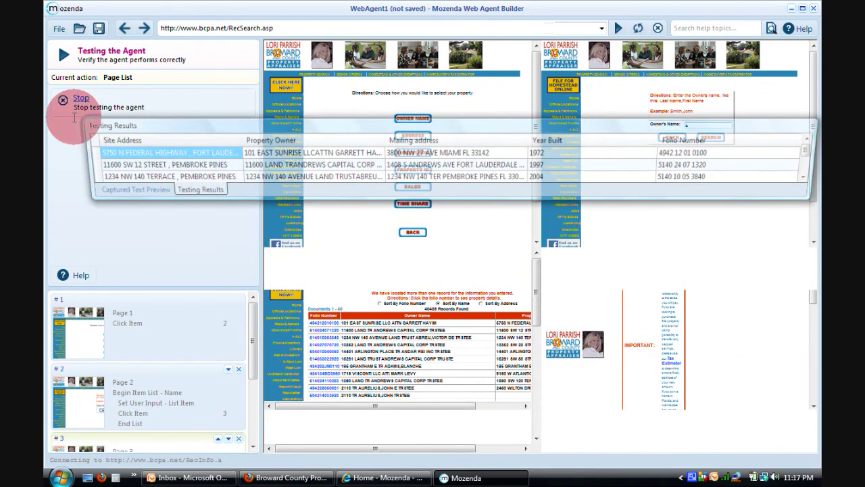
drag(283, 201, 284, 413)
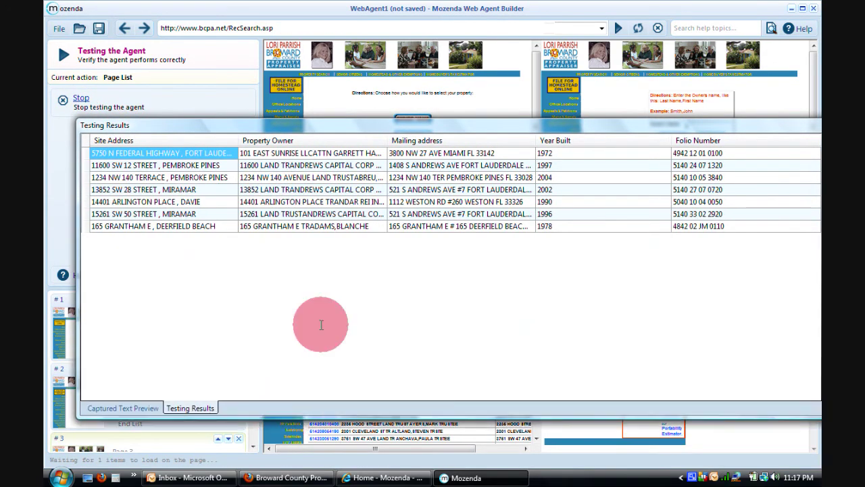